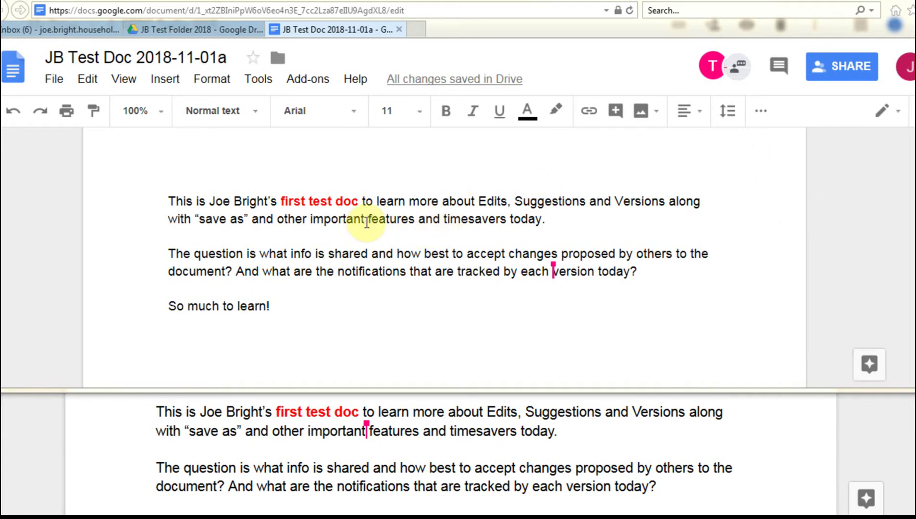
# Step: Delete 'important' so the first paragraph reads 'other features and timesavers today.'
pyautogui.click(366, 221)
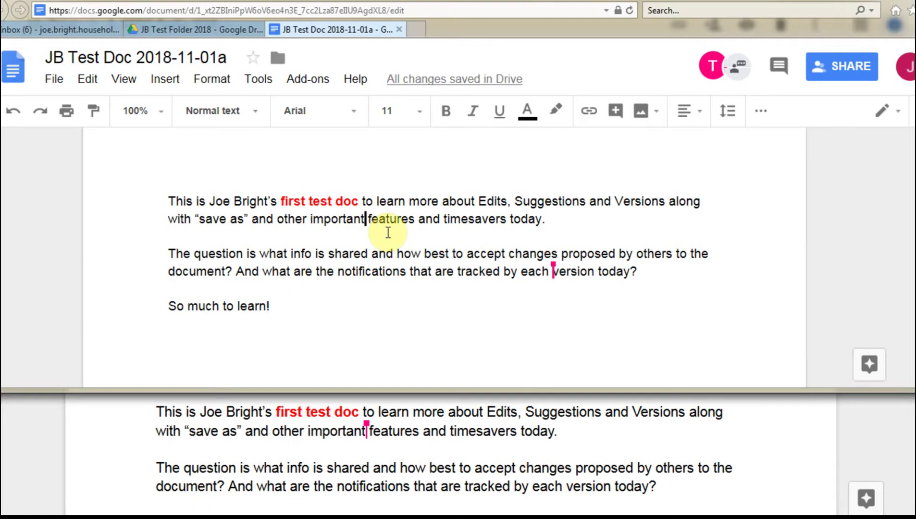
pyautogui.press('BackSpace')
pyautogui.press('BackSpace')
pyautogui.press('BackSpace')
pyautogui.press('BackSpace')
pyautogui.press('BackSpace')
pyautogui.press('BackSpace')
pyautogui.press('BackSpace')
pyautogui.press('BackSpace')
pyautogui.press('BackSpace')
pyautogui.press('BackSpace')
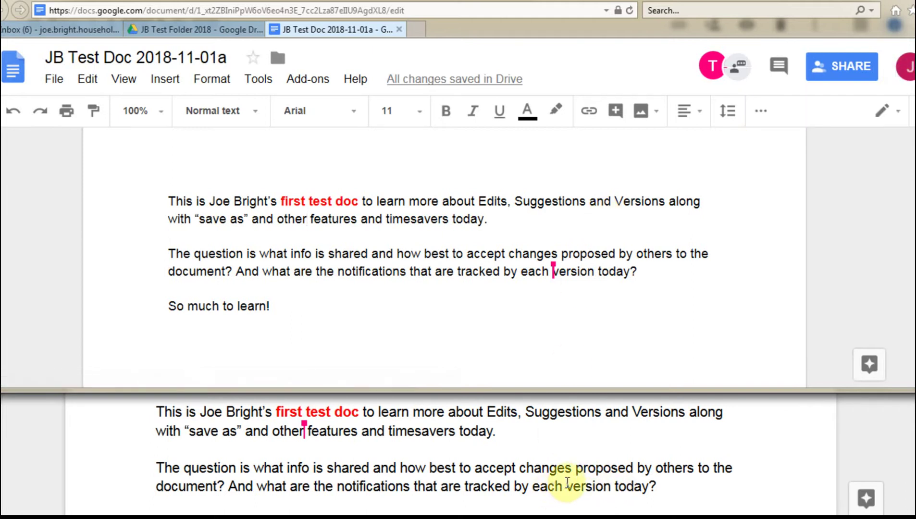
# Step: As the collaborator, delete 'each' before 'version' in the second paragraph and check the synced edit
pyautogui.click(569, 487)
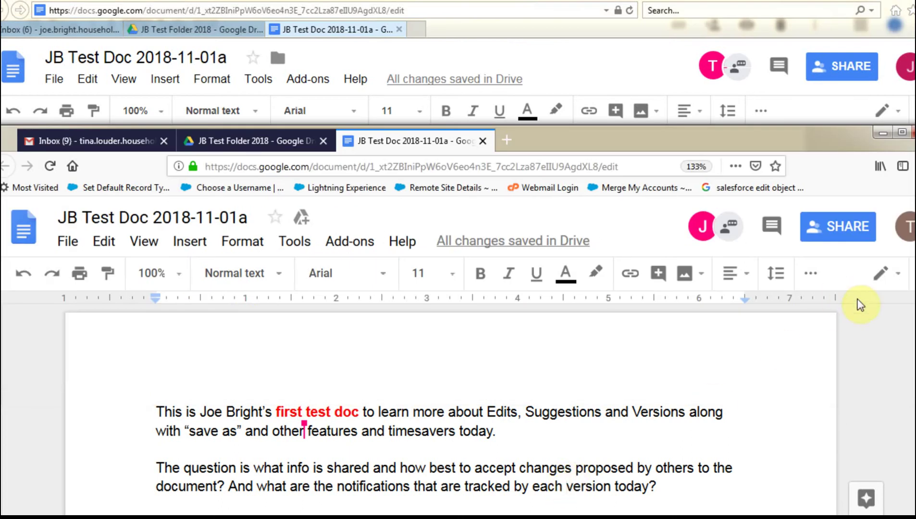
pyautogui.moveTo(910, 222)
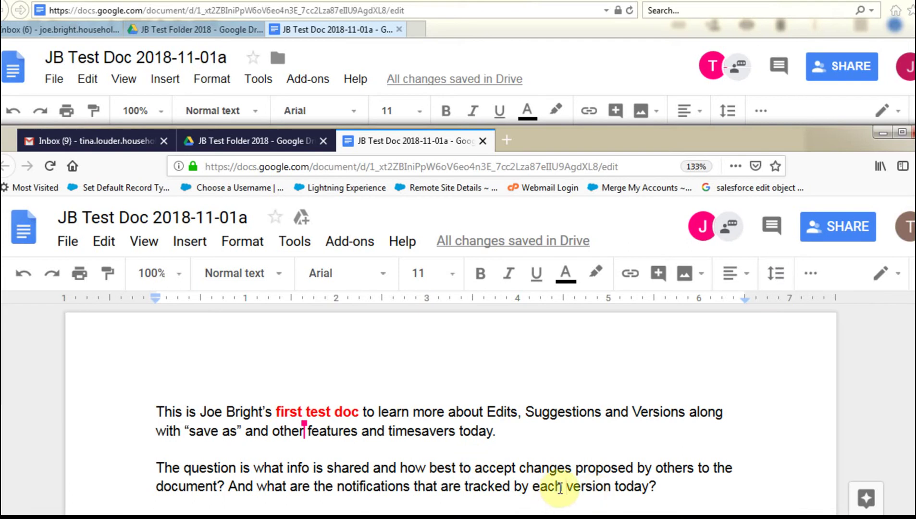
pyautogui.press('BackSpace')
pyautogui.press('BackSpace')
pyautogui.press('BackSpace')
pyautogui.press('BackSpace')
pyautogui.press('BackSpace')
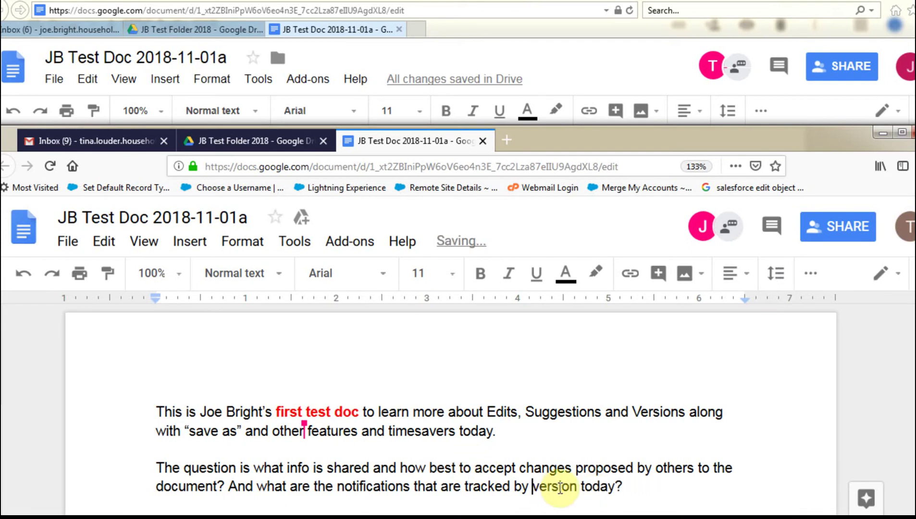
pyautogui.click(609, 44)
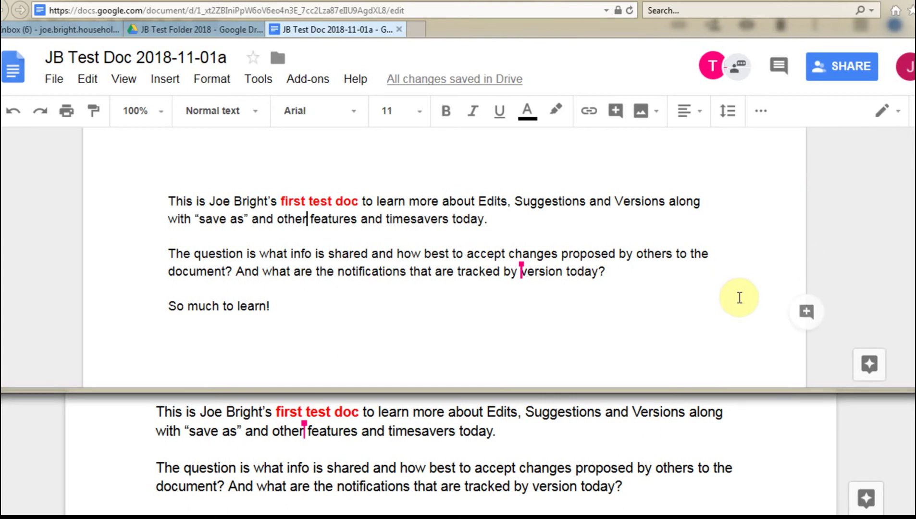
pyautogui.click(770, 441)
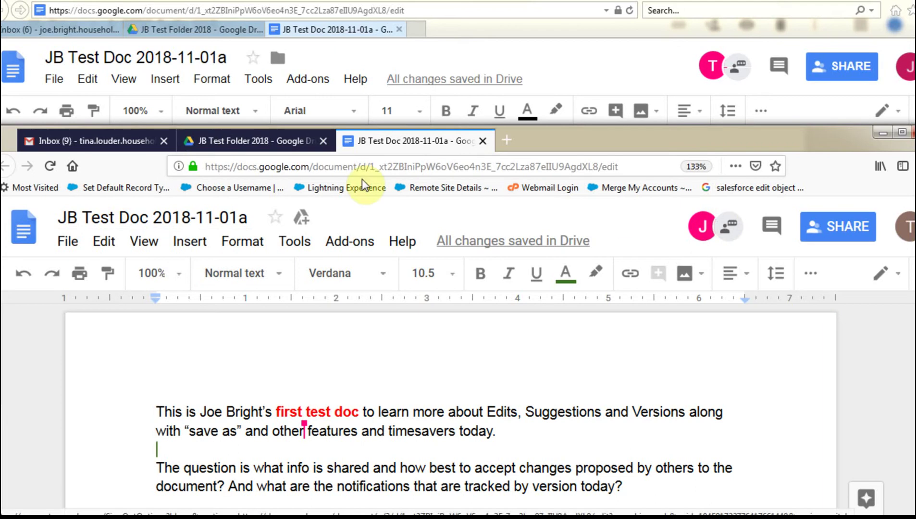
pyautogui.click(262, 144)
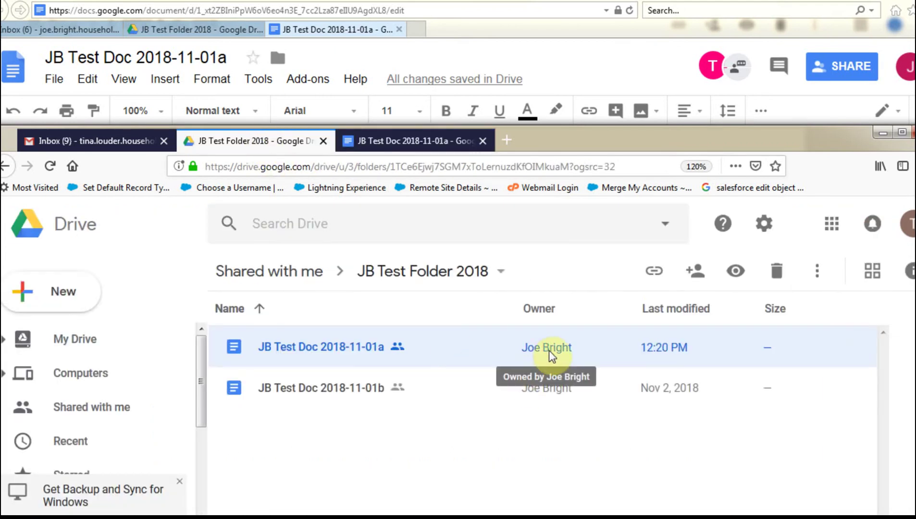
pyautogui.click(408, 141)
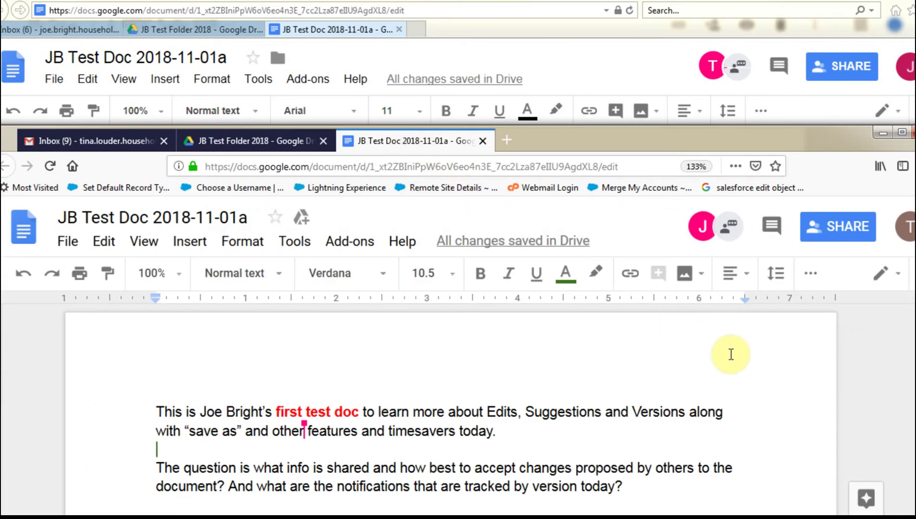
pyautogui.click(877, 274)
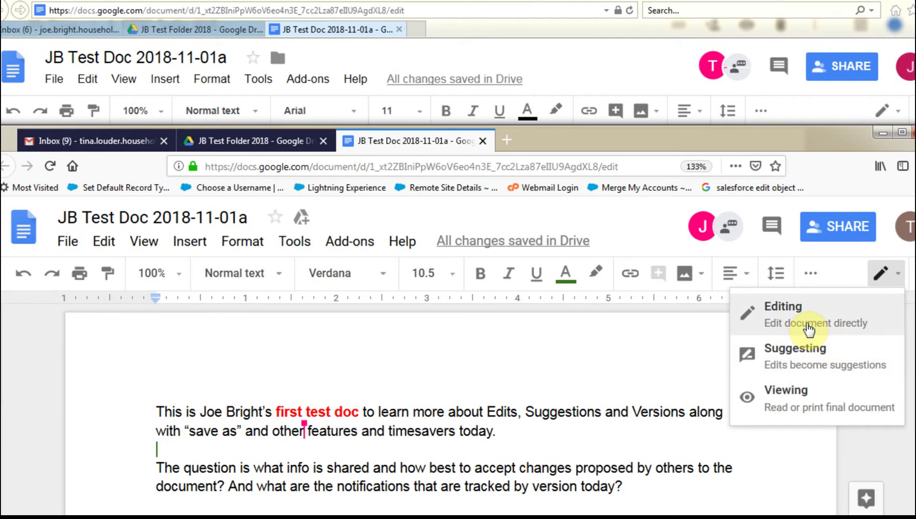
# Step: In Suggesting mode, strike out ' today' from 'timesavers today.' in the first paragraph
pyautogui.click(801, 355)
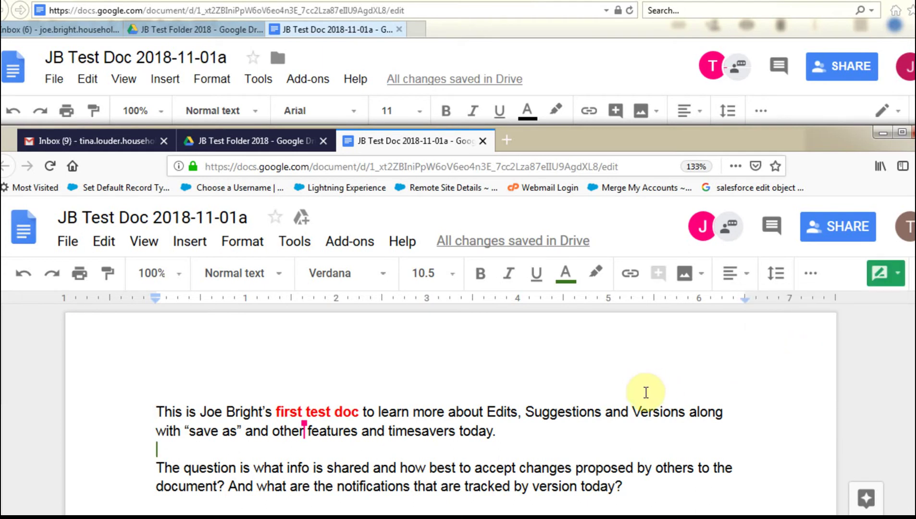
pyautogui.click(491, 438)
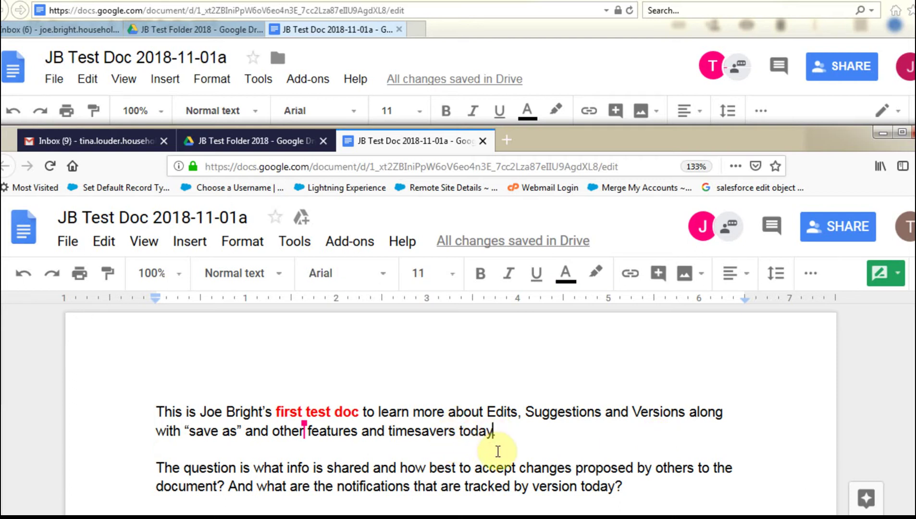
pyautogui.press('BackSpace')
pyautogui.press('BackSpace')
pyautogui.press('BackSpace')
pyautogui.press('BackSpace')
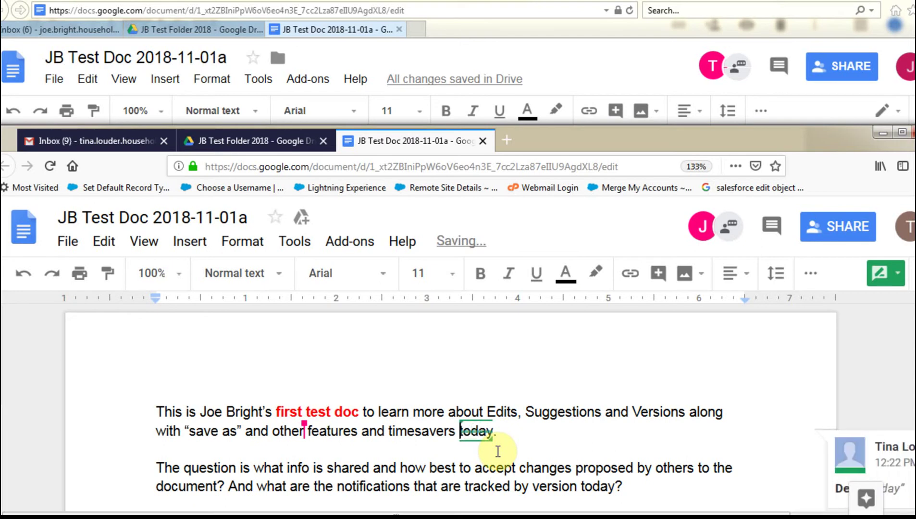
pyautogui.press('BackSpace')
pyautogui.click(555, 434)
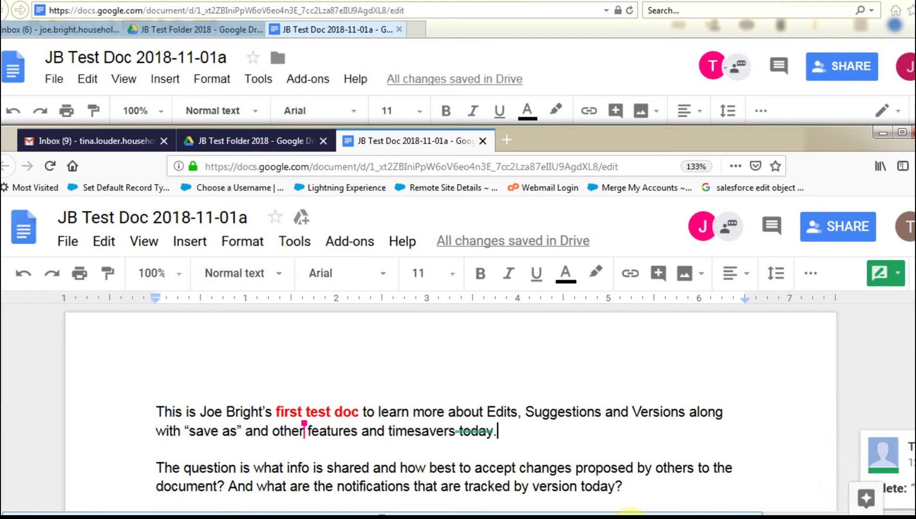
pyautogui.moveTo(660, 514); pyautogui.dragTo(716, 513)
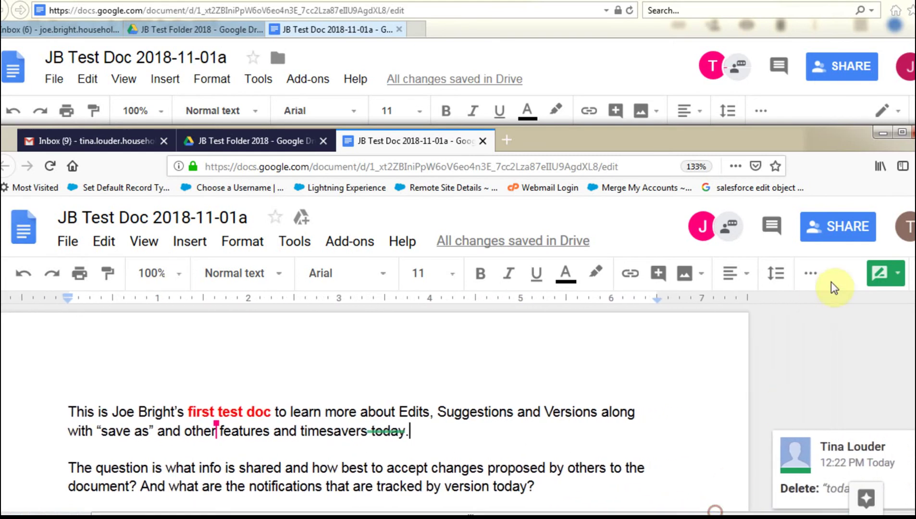
pyautogui.scroll(-2, 807, 321)
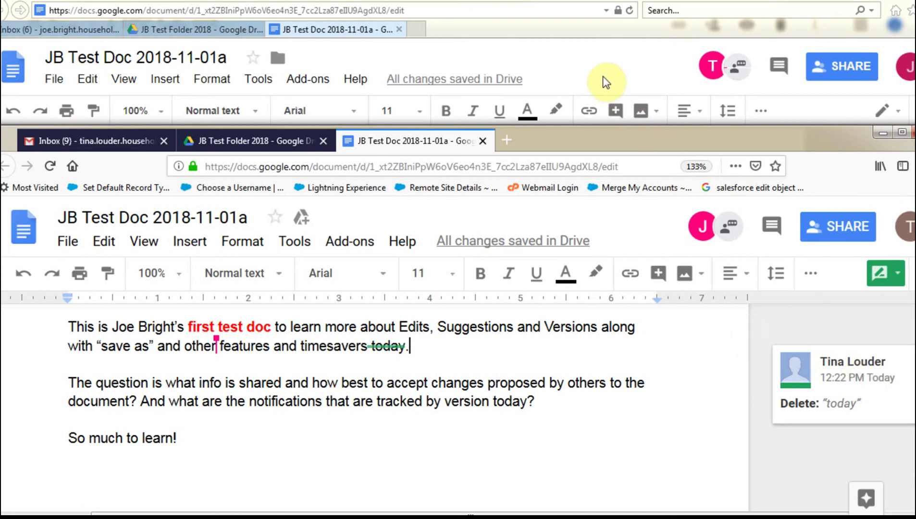
# Step: Switch the owner's document window to Suggesting mode
pyautogui.click(591, 65)
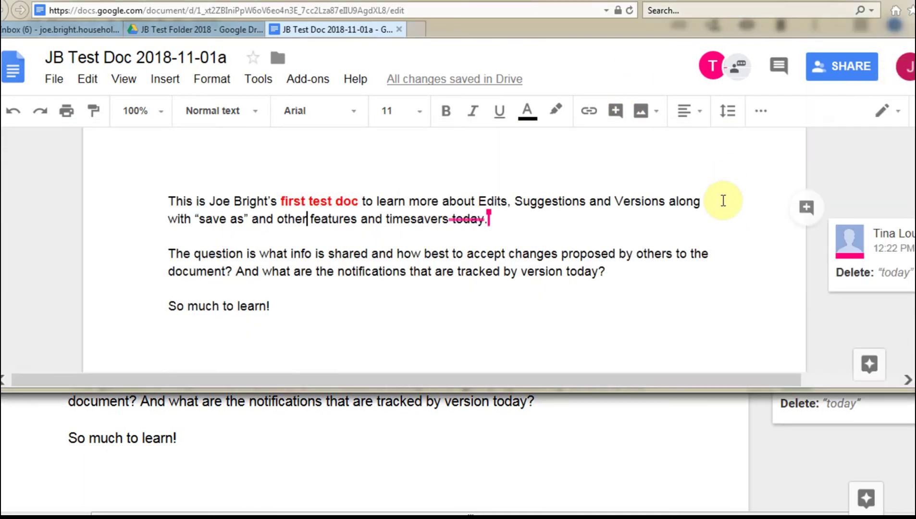
pyautogui.click(887, 124)
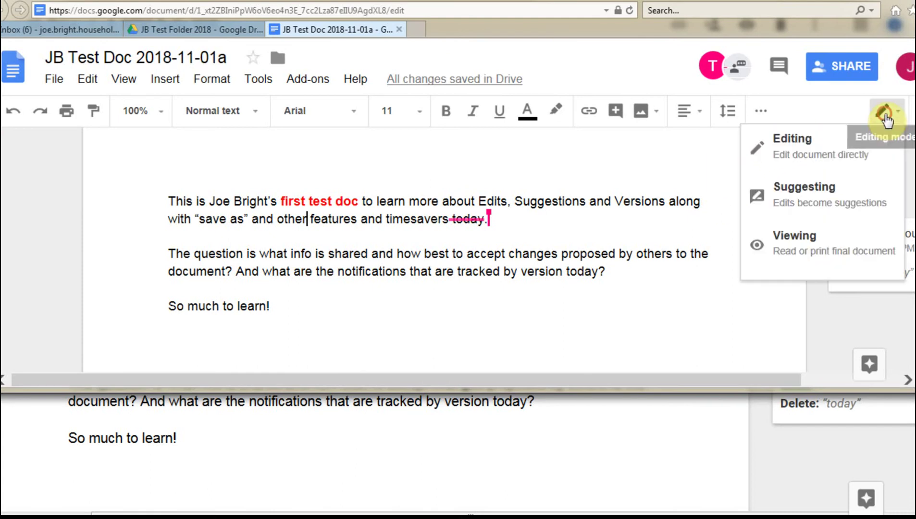
pyautogui.click(840, 185)
# Step: Propose deleting ' today' before the question mark in 'tracked by version today?'
pyautogui.moveTo(669, 377); pyautogui.dragTo(755, 374)
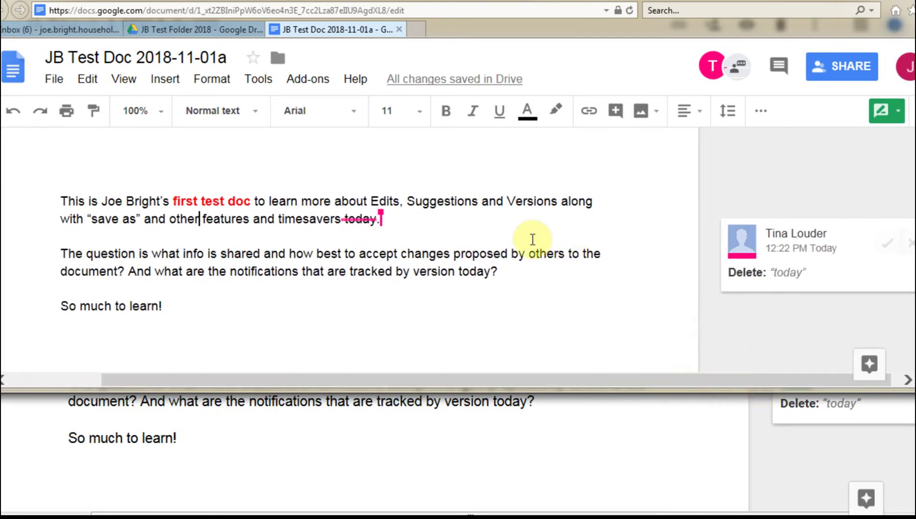
pyautogui.click(492, 271)
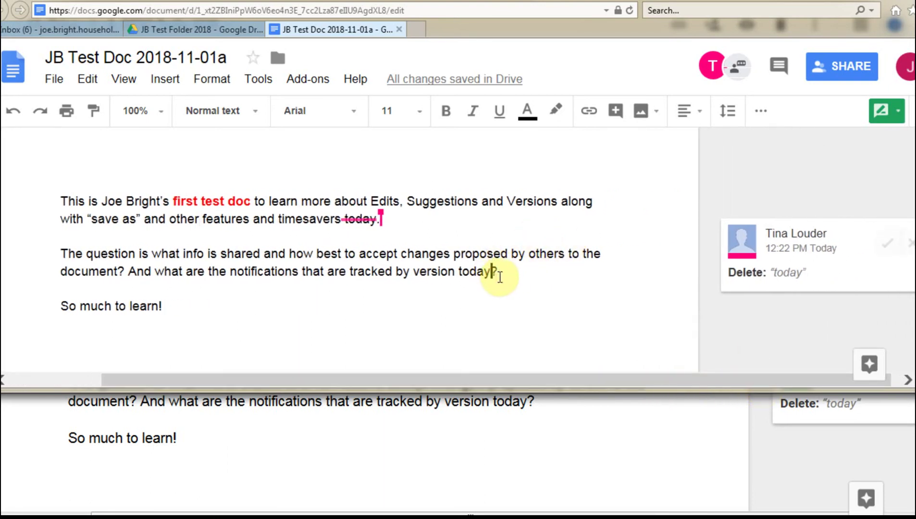
pyautogui.press('BackSpace')
pyautogui.press('BackSpace')
pyautogui.press('BackSpace')
pyautogui.press('BackSpace')
pyautogui.press('BackSpace')
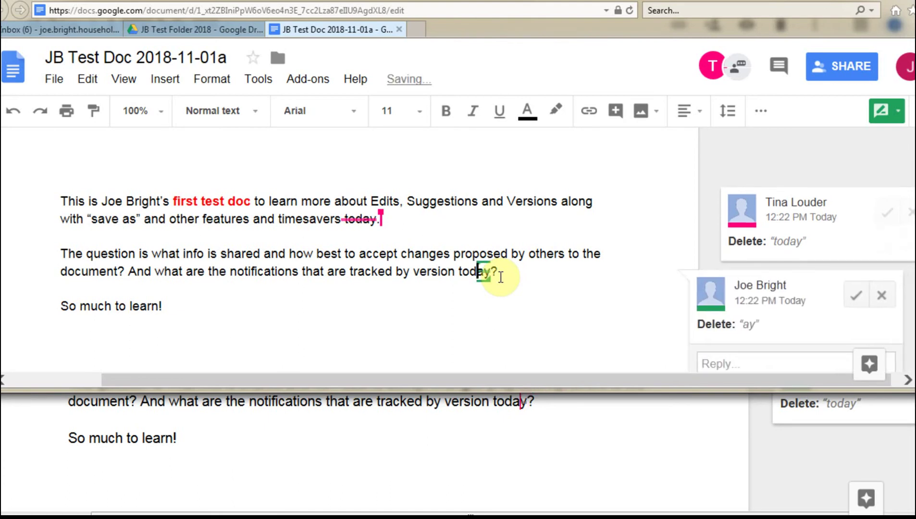
pyautogui.press('BackSpace')
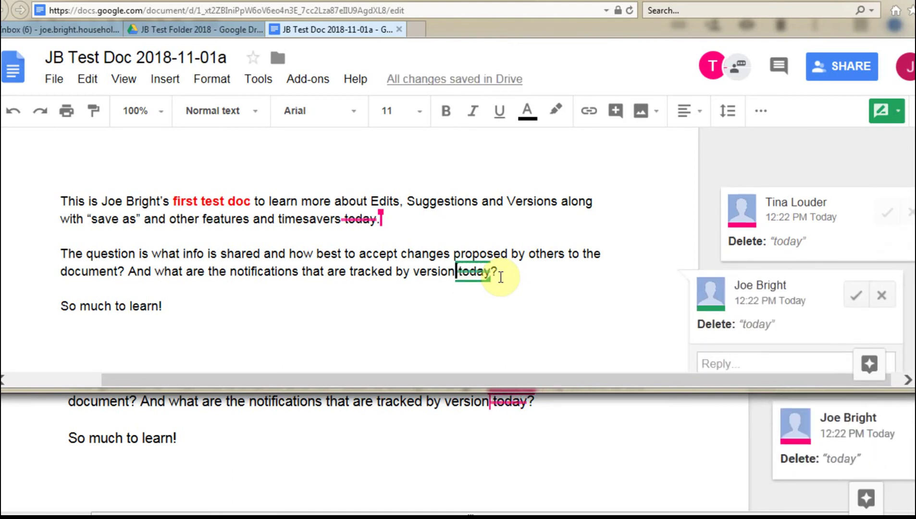
pyautogui.click(643, 306)
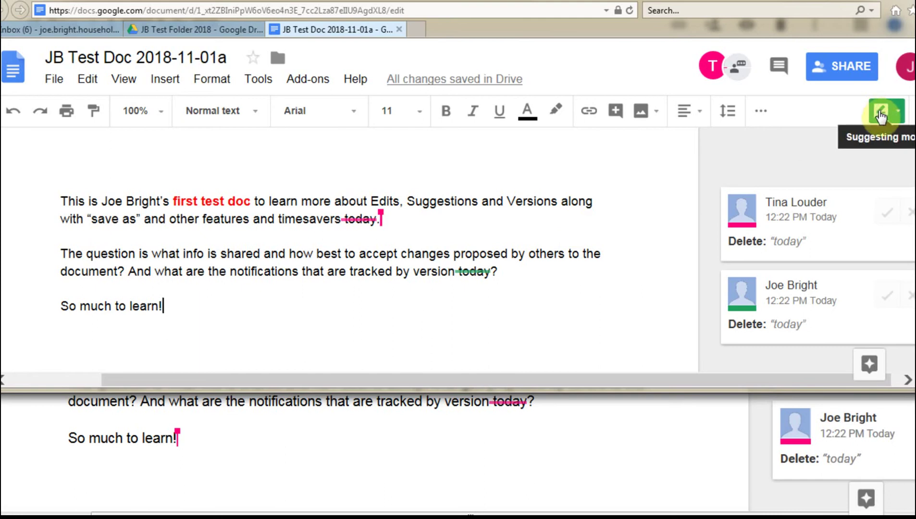
# Step: Post the comment 'we need define' on the word 'others', then show the collaborator's window
pyautogui.moveTo(688, 225)
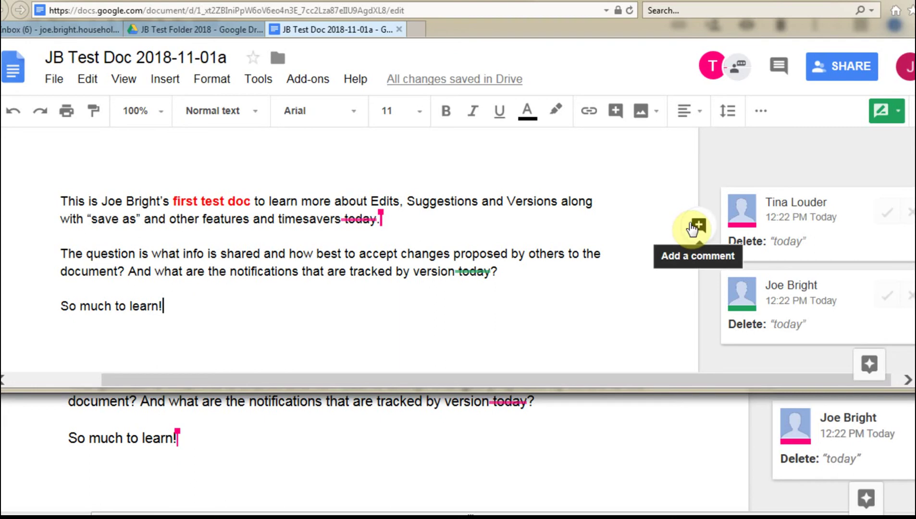
pyautogui.click(528, 254)
pyautogui.moveTo(535, 255); pyautogui.dragTo(565, 255)
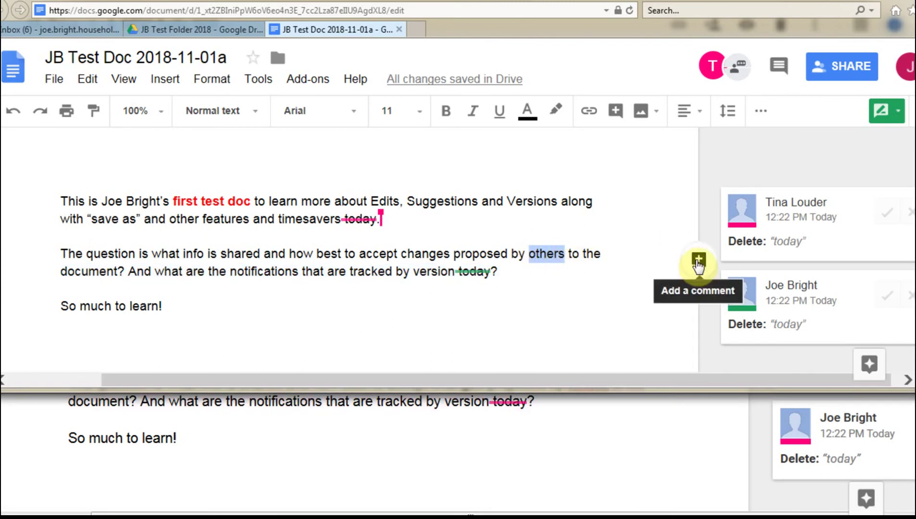
pyautogui.click(615, 111)
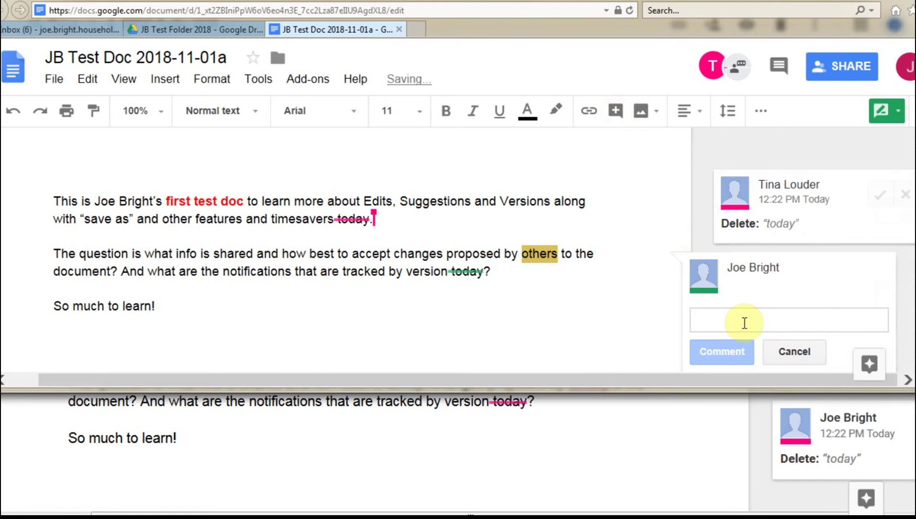
pyautogui.write('we need define')
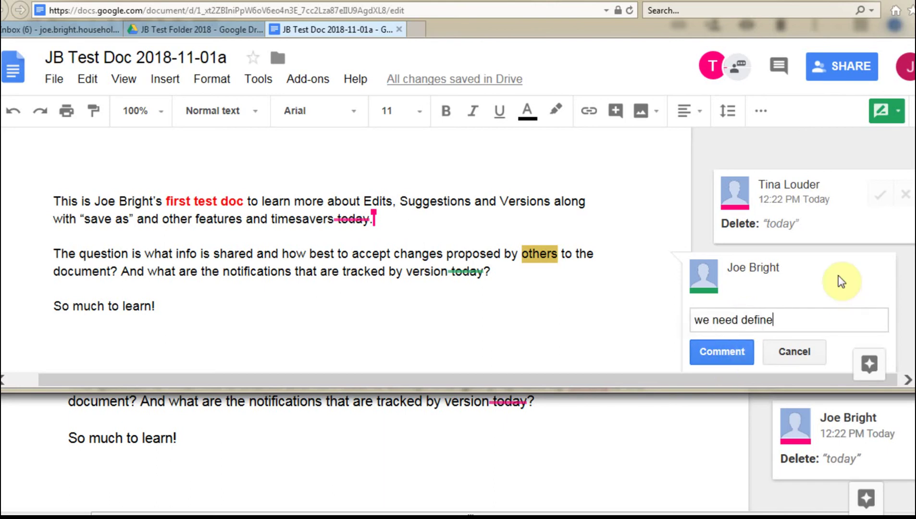
pyautogui.scroll(-1, 840, 281)
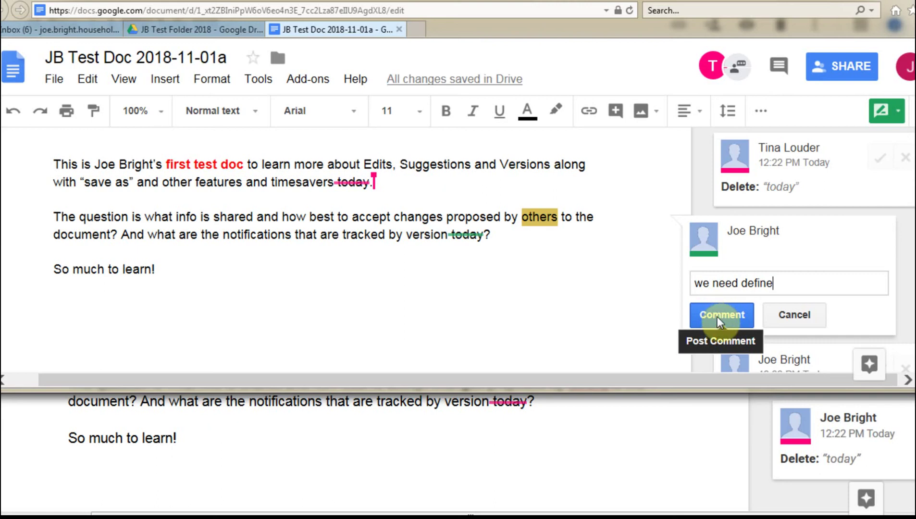
pyautogui.click(717, 315)
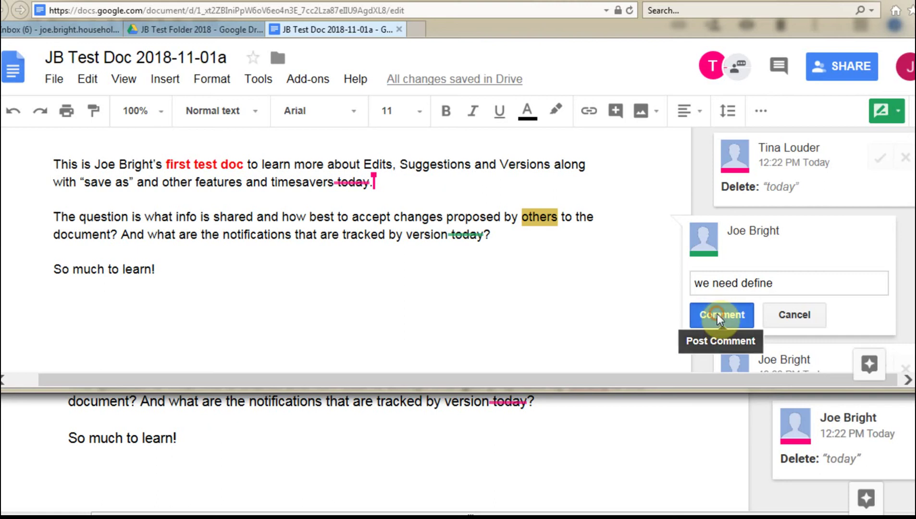
pyautogui.click(677, 441)
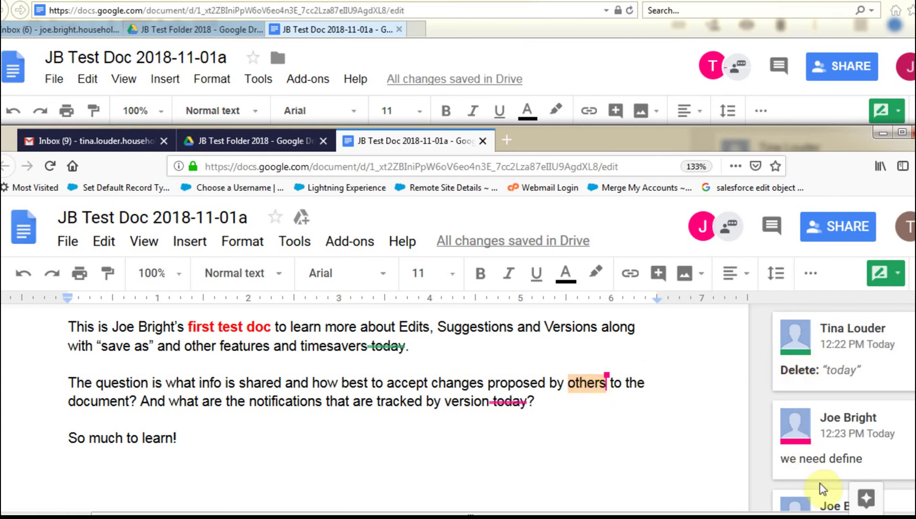
# Step: Review the comment on 'others', then select 'Versions' in the first paragraph and start a comment
pyautogui.scroll(-2, 753, 454)
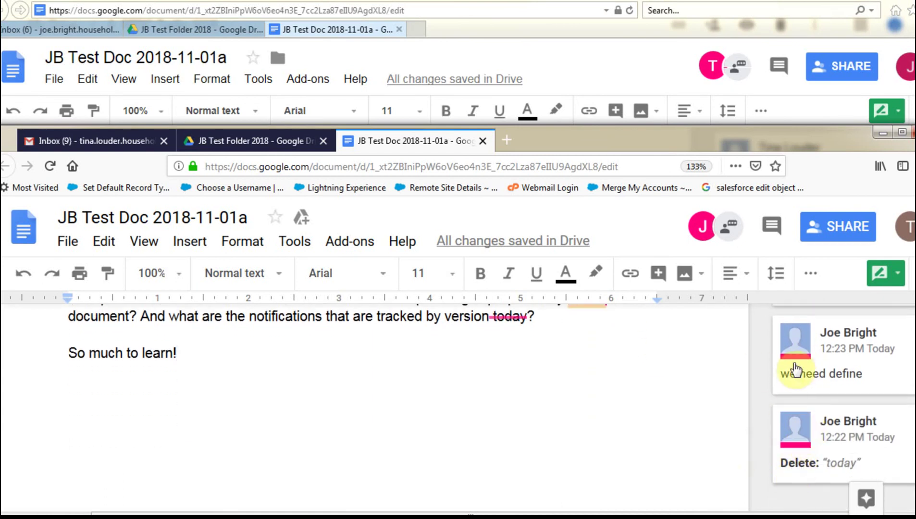
pyautogui.scroll(2, 752, 409)
pyautogui.click(838, 424)
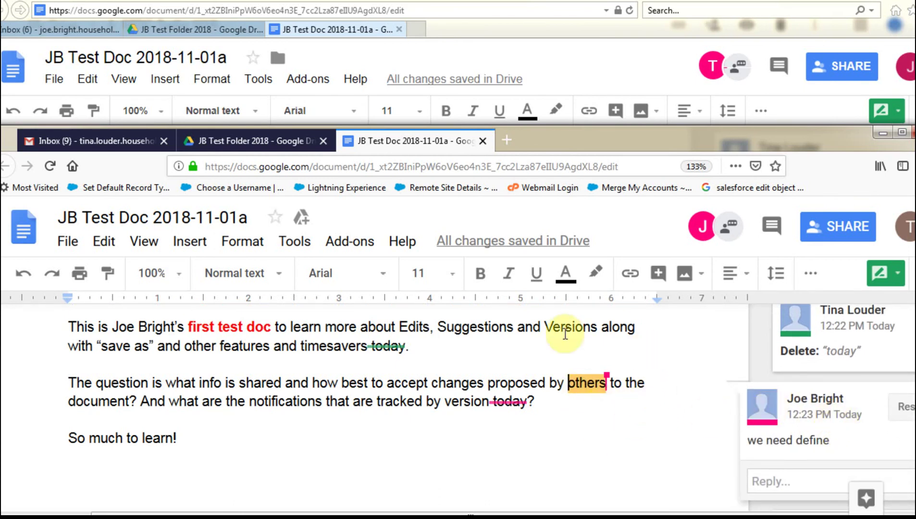
pyautogui.click(471, 342)
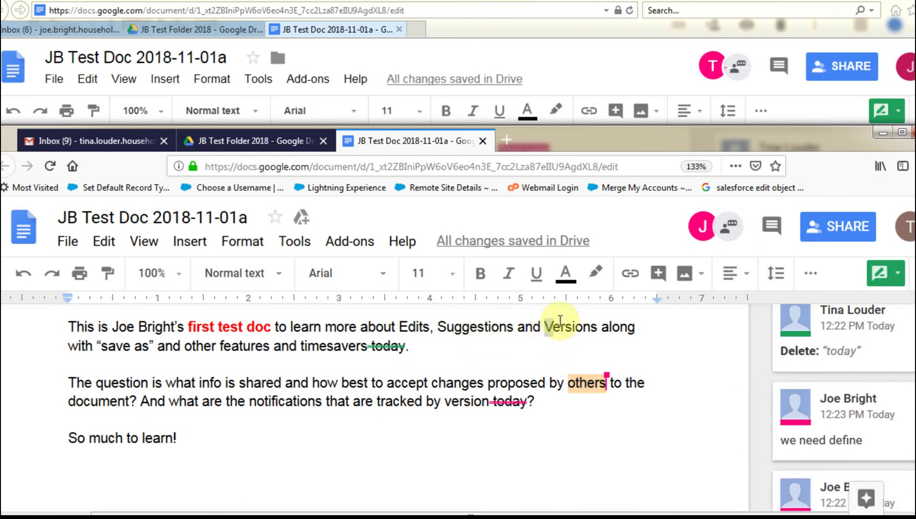
pyautogui.moveTo(545, 327); pyautogui.dragTo(598, 327)
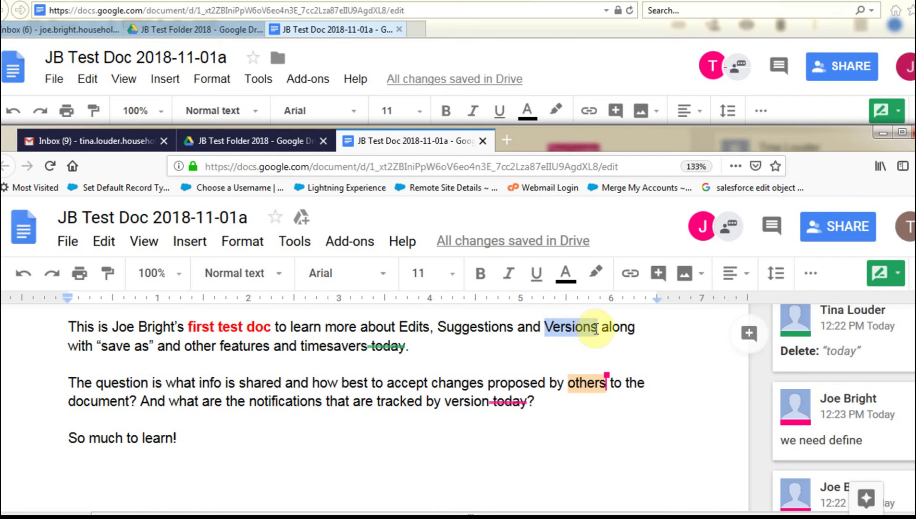
pyautogui.click(750, 335)
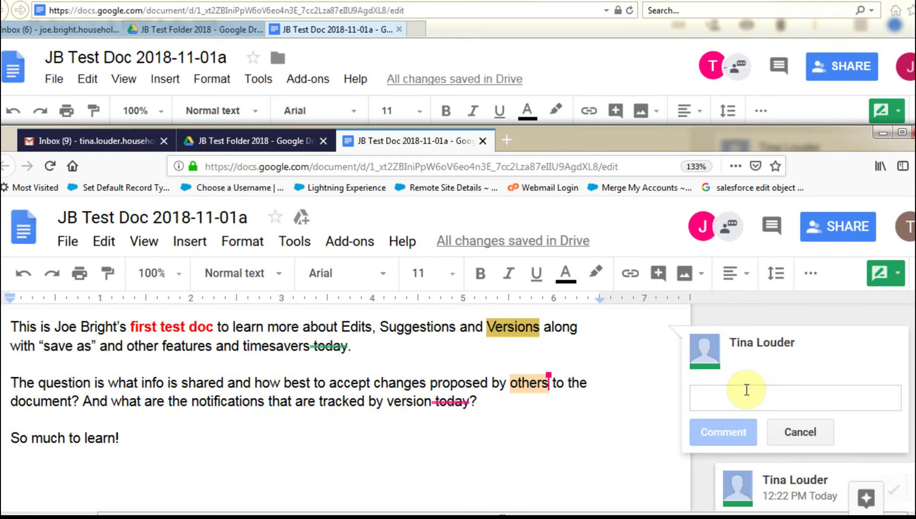
# Step: Comment 'where do we discuss?' on Versions, mentioning the collaborator and assigning it to him
pyautogui.write('where do')
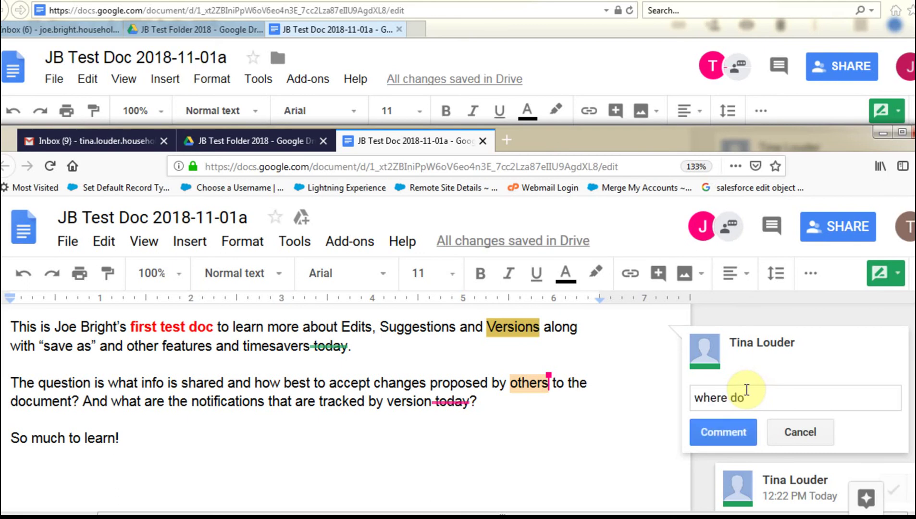
pyautogui.write(' we dis')
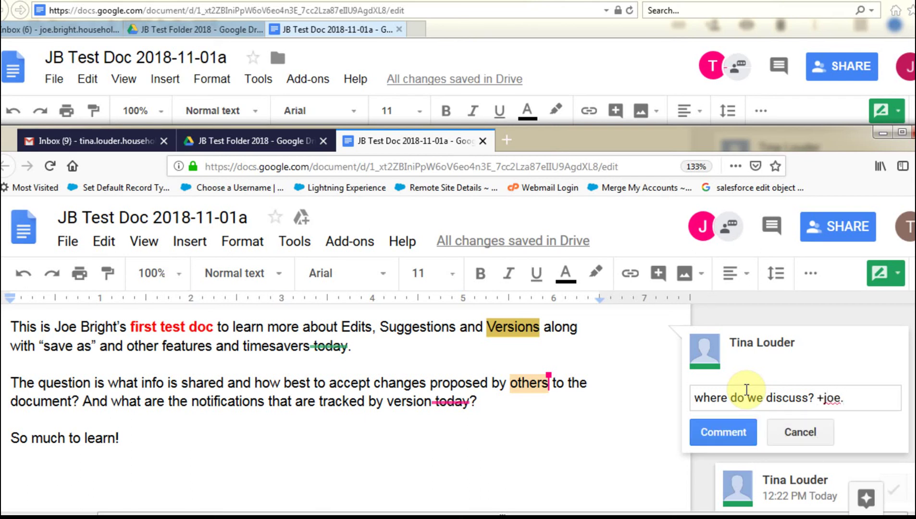
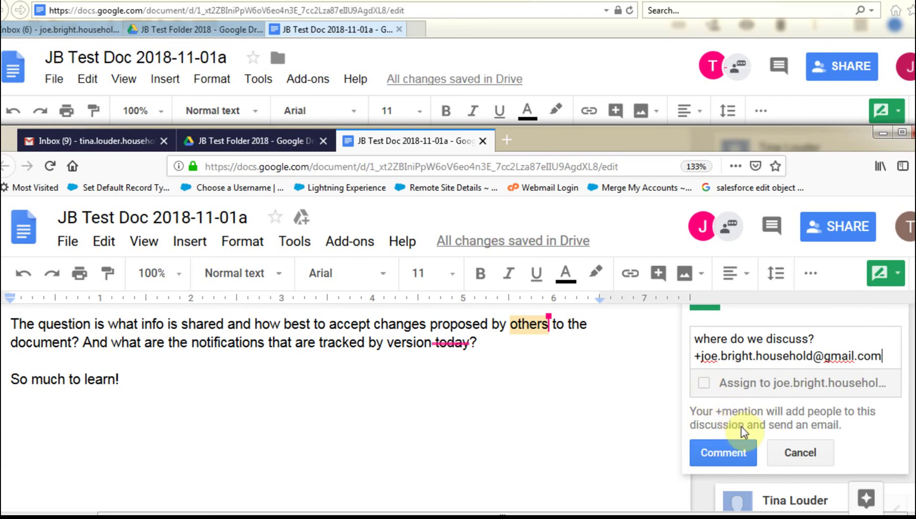
pyautogui.click(704, 383)
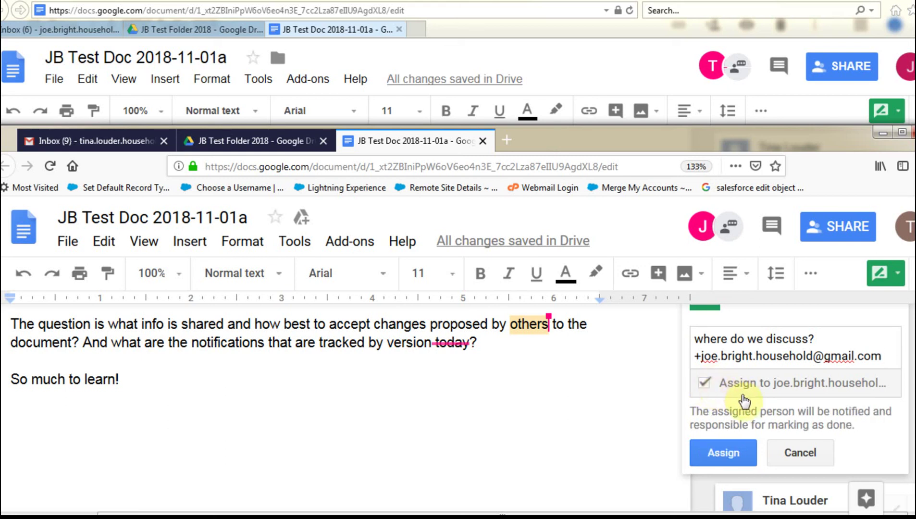
pyautogui.click(733, 454)
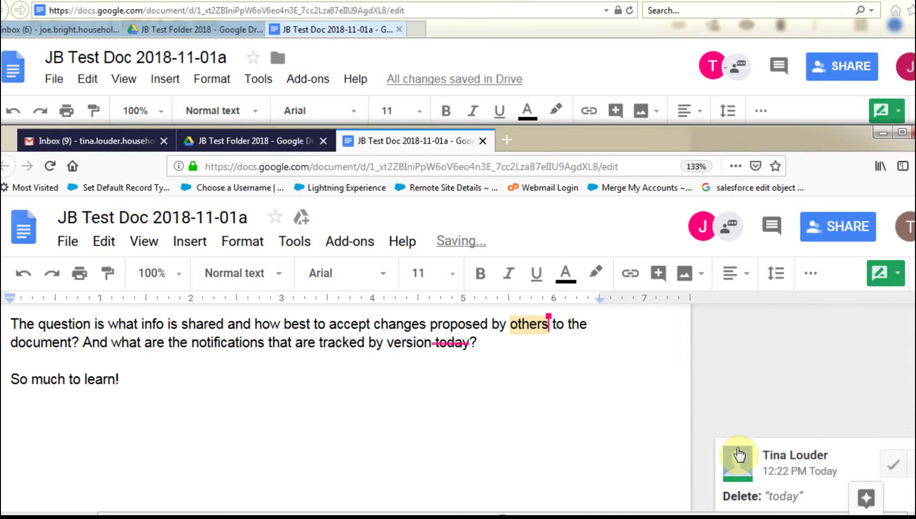
# Step: Paste 'TL> Do we need more info here?' as a suggested line above 'So much to learn!'
pyautogui.click(329, 368)
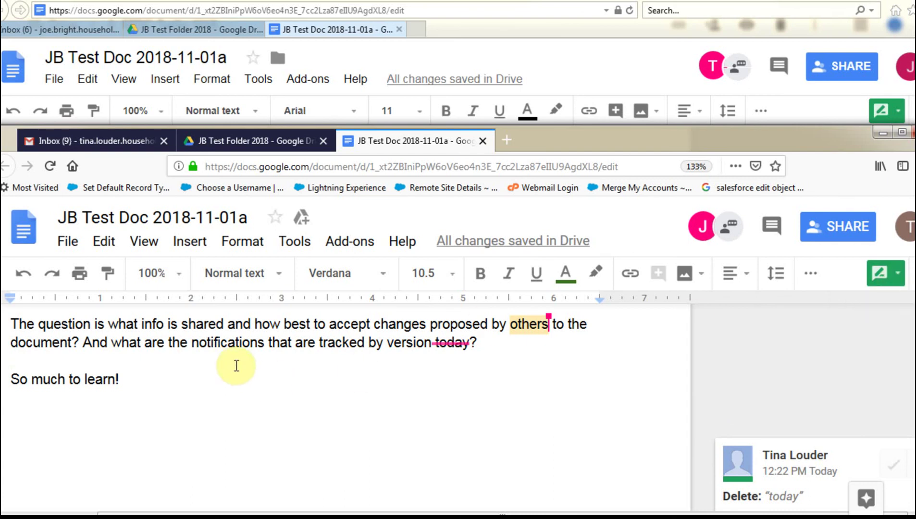
pyautogui.write('TL> Do we need more info here?')
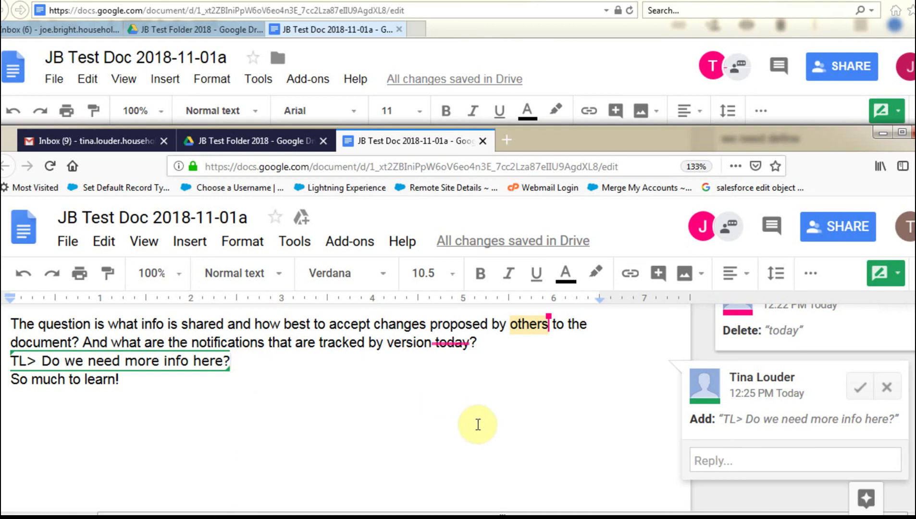
pyautogui.click(333, 384)
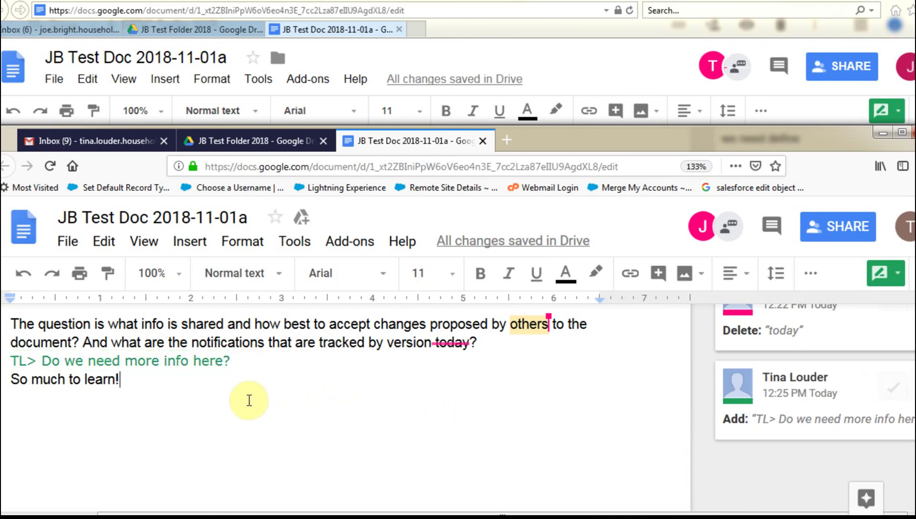
# Step: In Editing mode, add 'TL> Do we need more info here?' as a new last line coloured blue
pyautogui.click(884, 273)
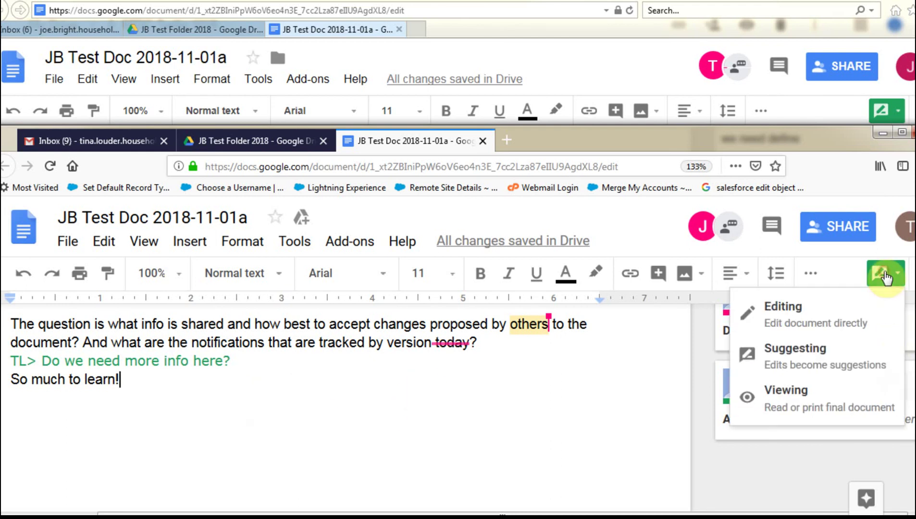
pyautogui.click(875, 307)
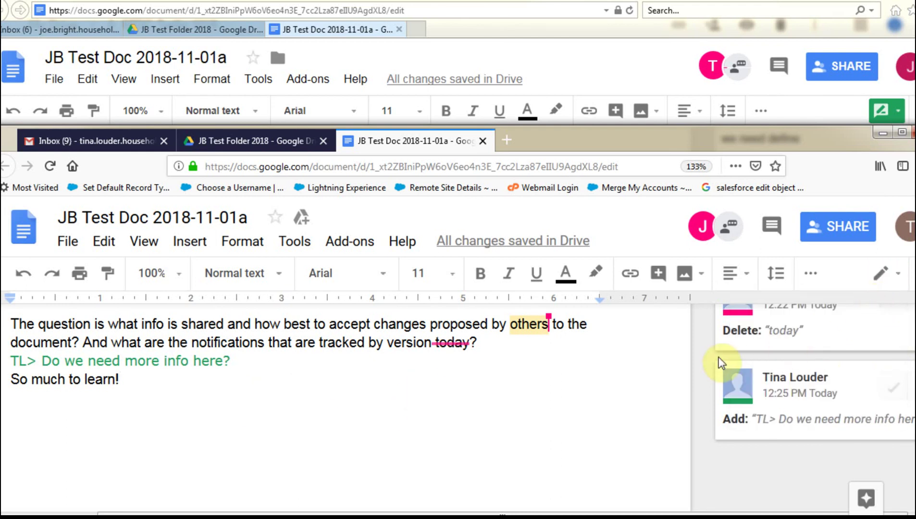
pyautogui.press('Return')
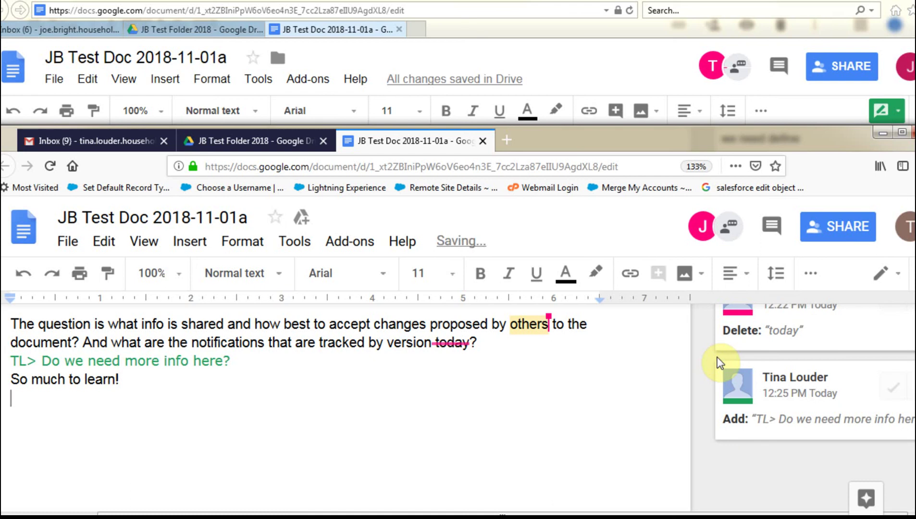
pyautogui.write('TL> Do we need more info here?')
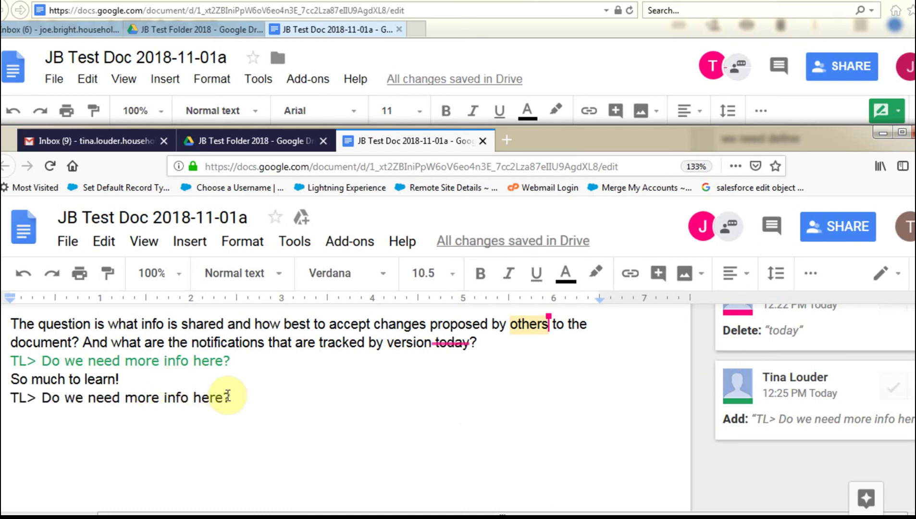
pyautogui.moveTo(230, 398); pyautogui.dragTo(13, 397)
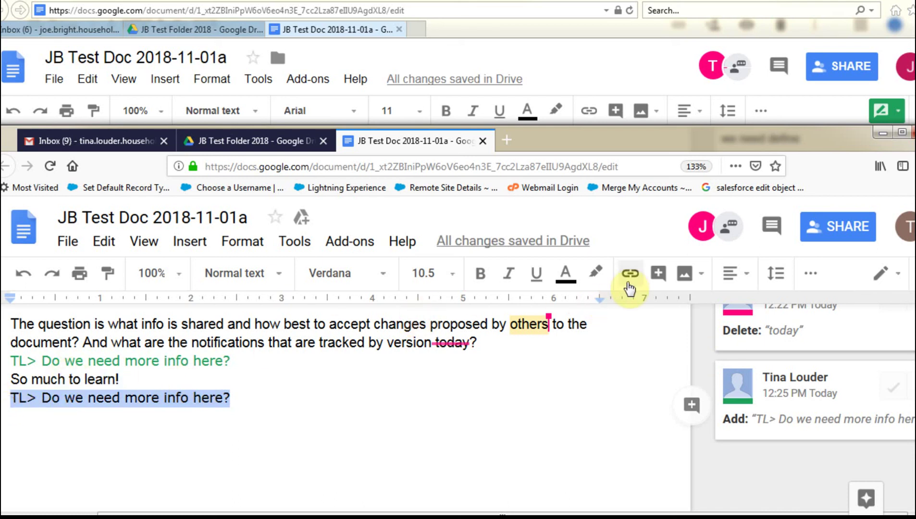
pyautogui.click(561, 278)
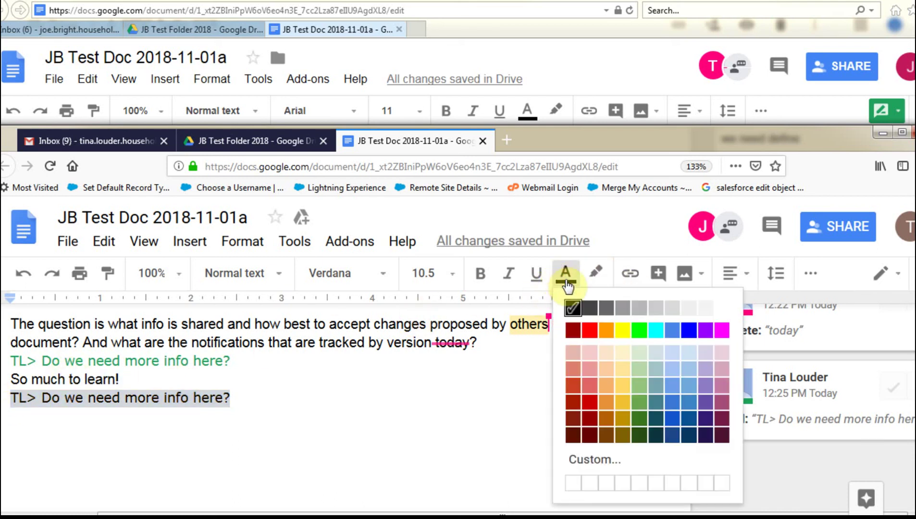
pyautogui.click(670, 420)
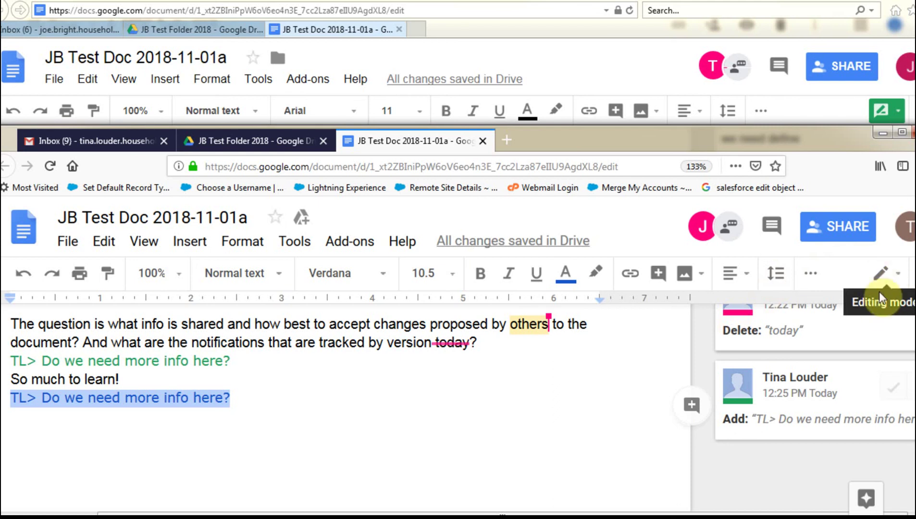
pyautogui.click(883, 279)
pyautogui.click(653, 364)
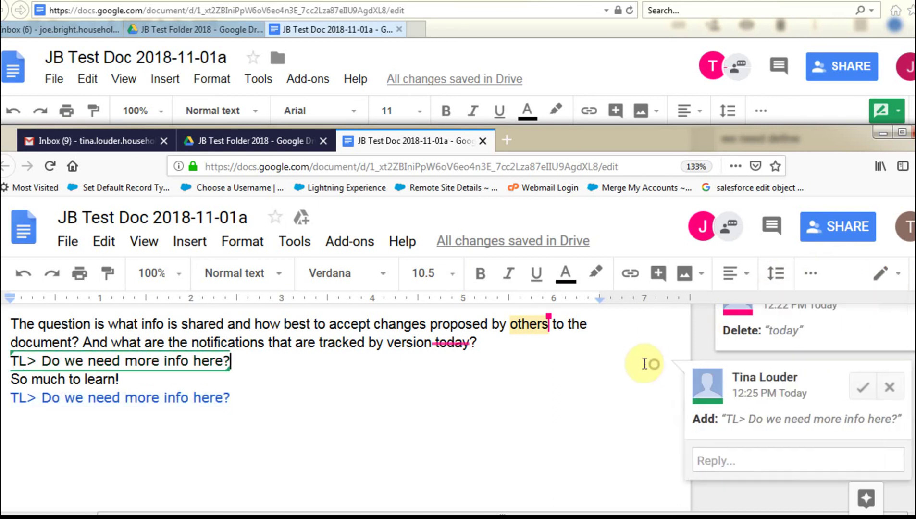
pyautogui.click(264, 398)
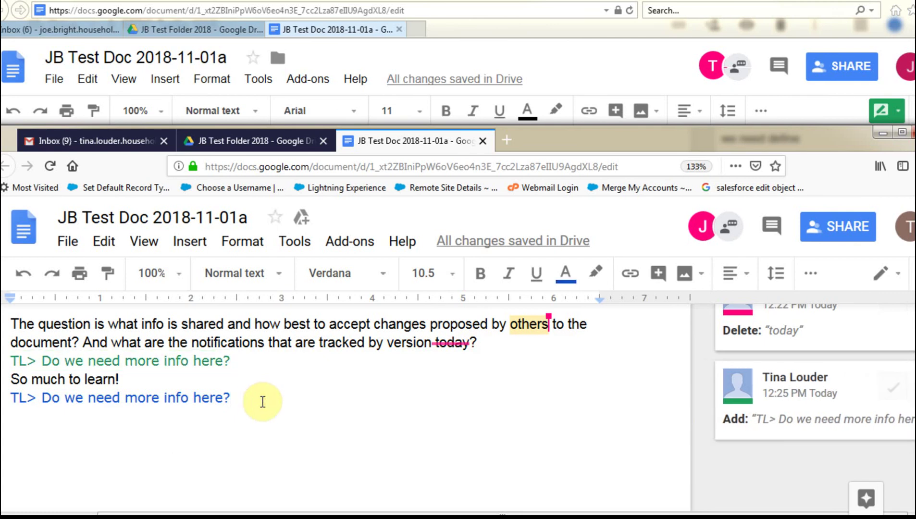